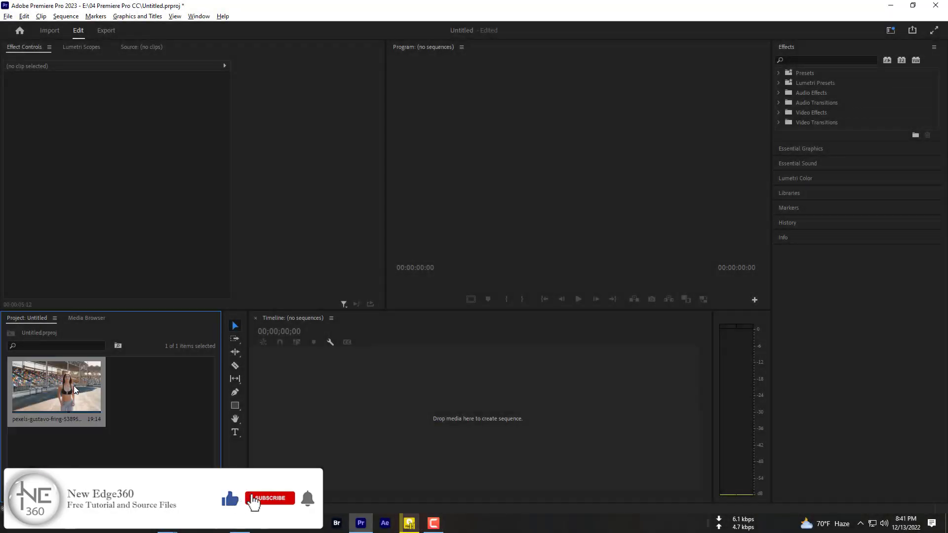
- Create a sequence from the running clip and enlarge the V1 track to show thumbnails
{"action": "left_click_drag", "start_coordinate": [315, 417], "coordinate": [317, 418]}
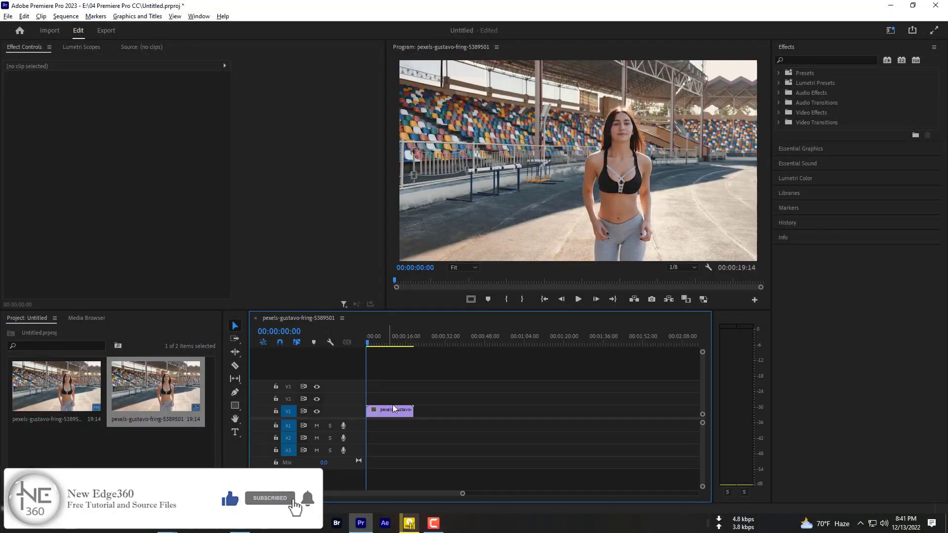
{"action": "left_click_drag", "start_coordinate": [463, 494], "coordinate": [408, 495]}
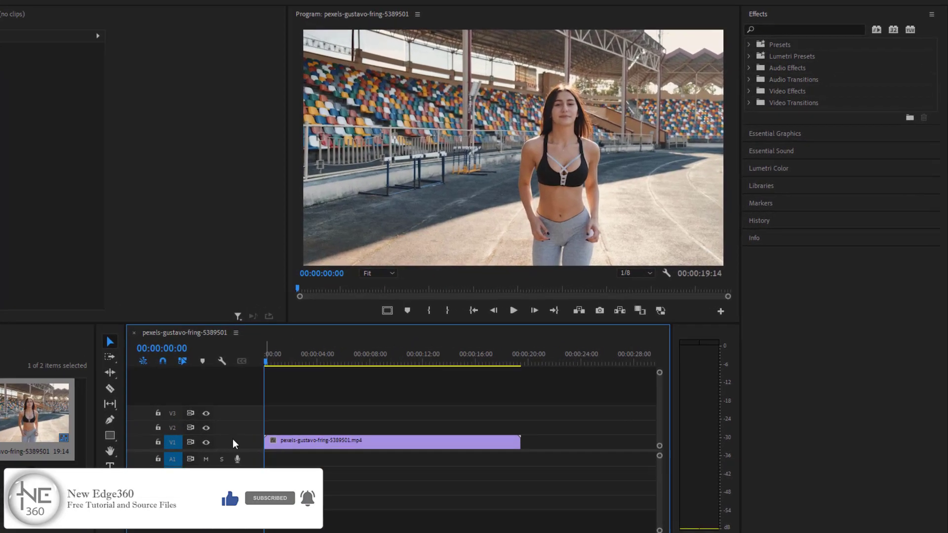
{"action": "left_click_drag", "start_coordinate": [209, 440], "coordinate": [217, 393]}
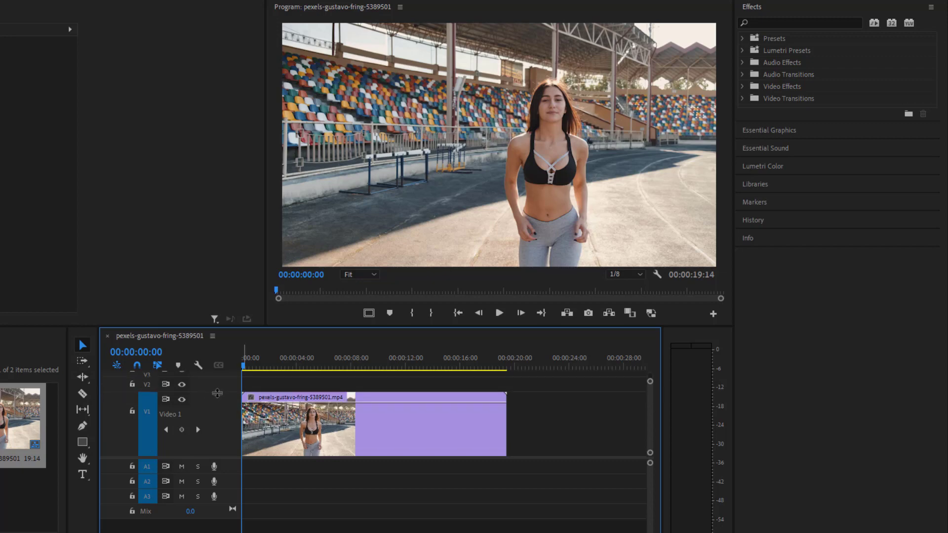
{"action": "left_click", "coordinate": [252, 404]}
- Show the clip's Time Remapping > Speed line and fit the whole clip in view
{"action": "right_click", "coordinate": [250, 398]}
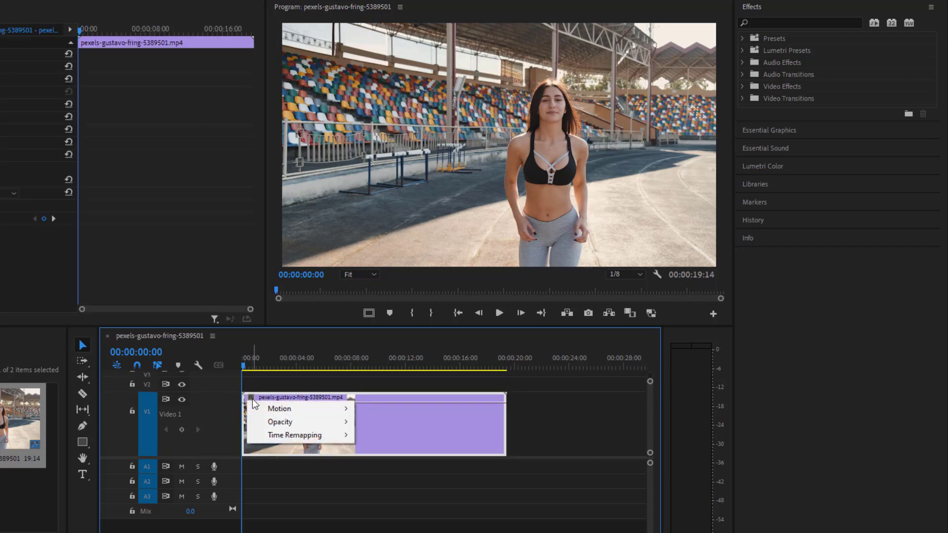
{"action": "left_click", "coordinate": [378, 436]}
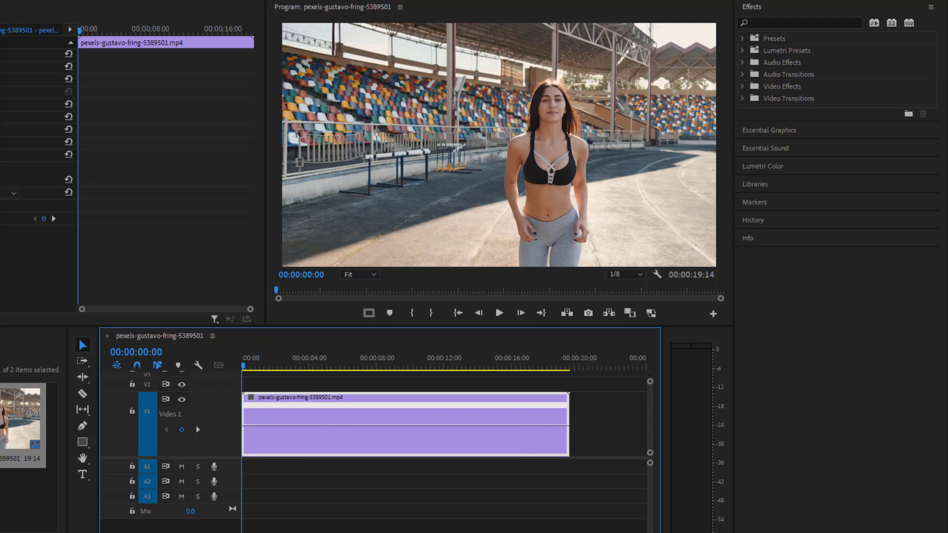
{"action": "key", "text": "space"}
- Add a speed keyframe about one second in with the Pen tool and adjust the speed around it
{"action": "left_click", "coordinate": [83, 427]}
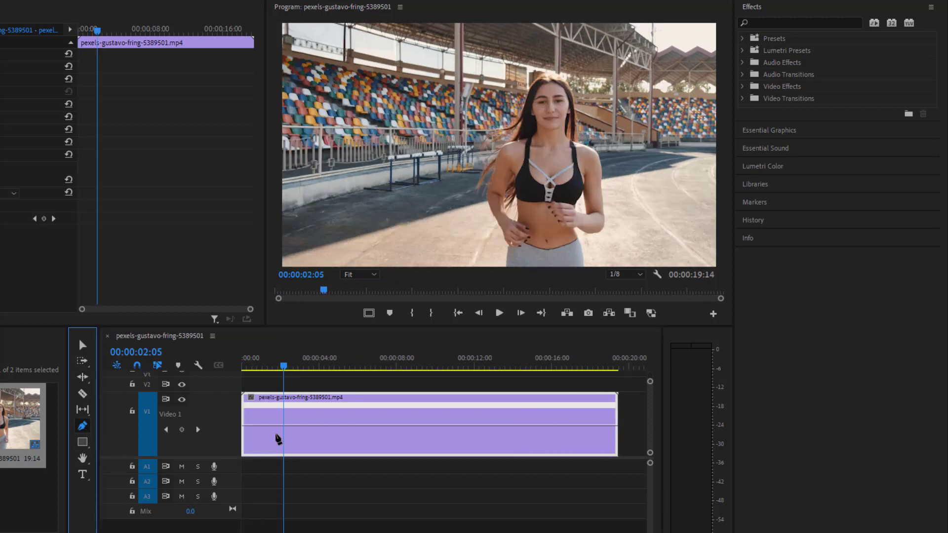
{"action": "left_click", "coordinate": [285, 429]}
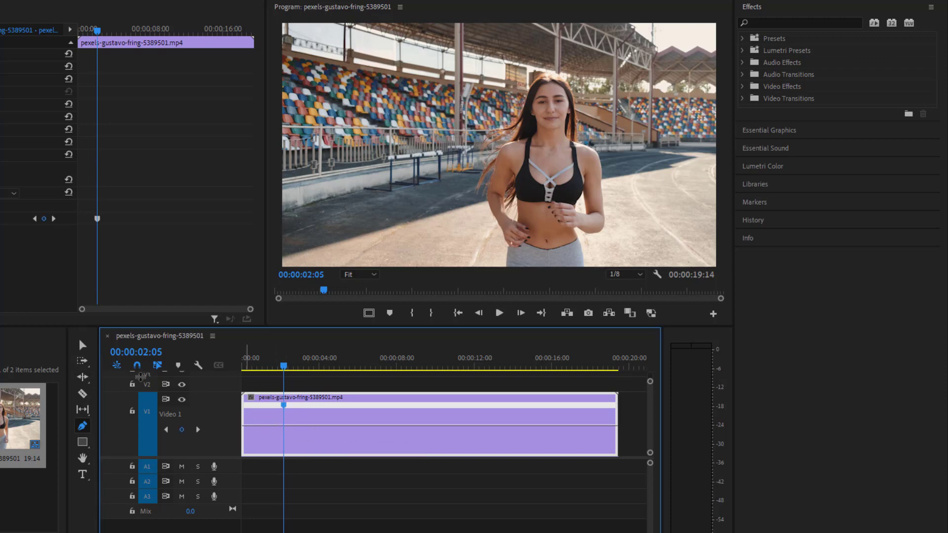
{"action": "left_click", "coordinate": [82, 345]}
{"action": "left_click_drag", "start_coordinate": [281, 435], "coordinate": [281, 404]}
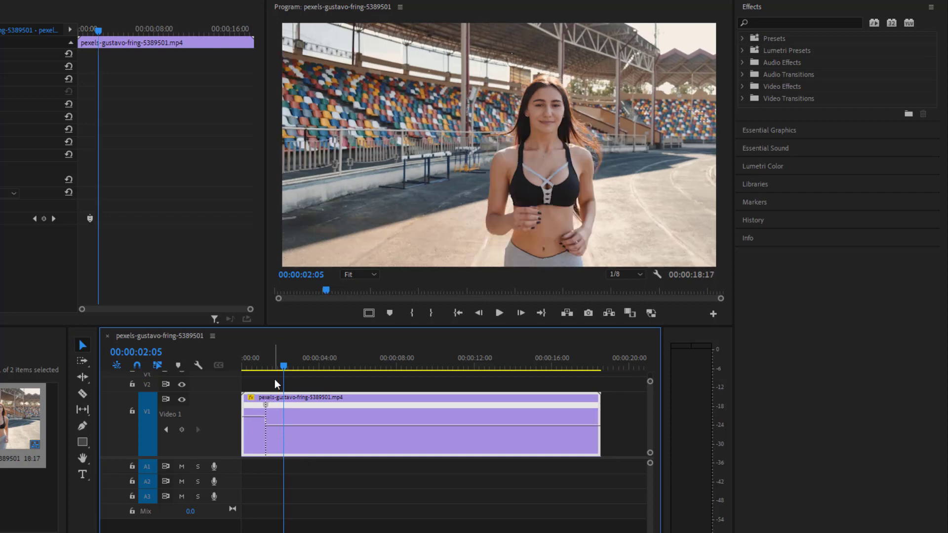
- Ctrl-drag the keyframe right from 00:00:01:07 to create a -100% reverse section
{"action": "left_click_drag", "start_coordinate": [282, 364], "coordinate": [266, 363]}
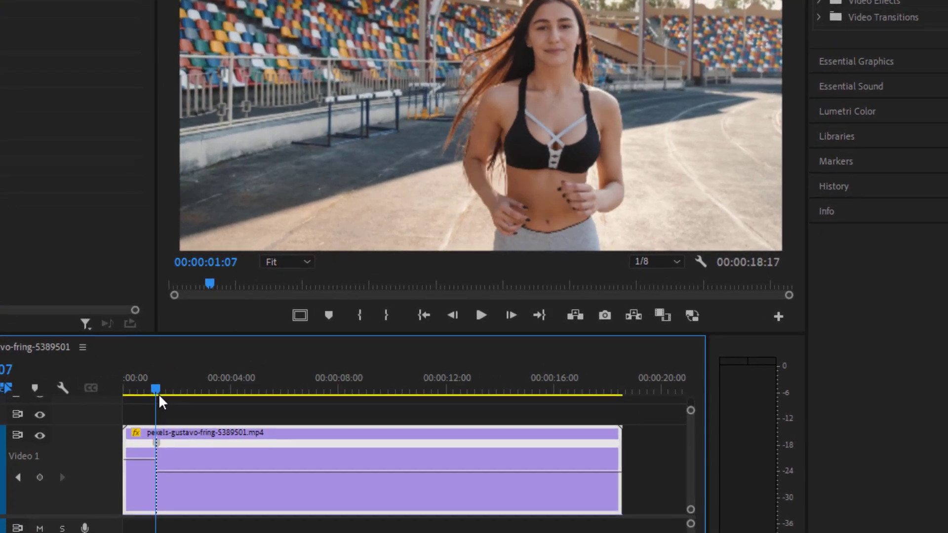
{"action": "left_click_drag", "start_coordinate": [158, 393], "coordinate": [158, 394]}
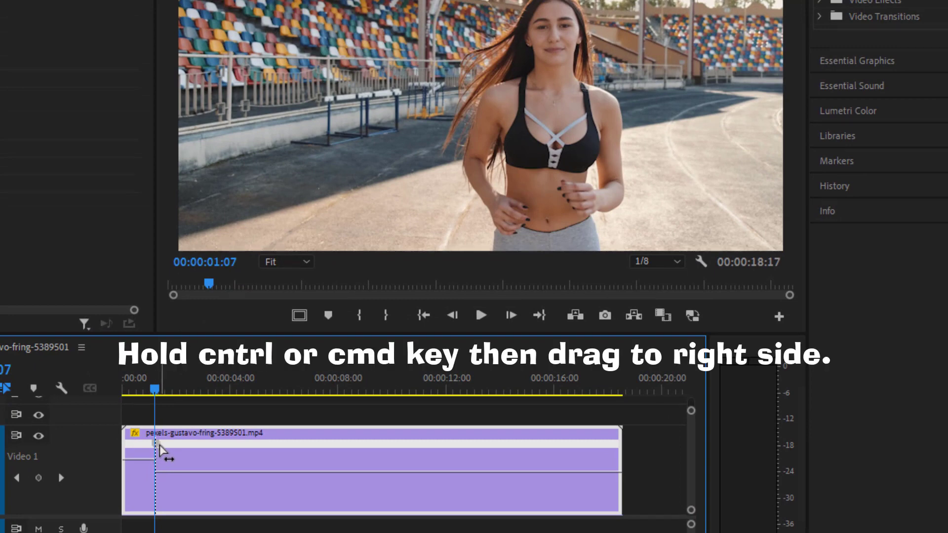
{"action": "left_click_drag", "start_coordinate": [158, 449], "coordinate": [193, 446]}
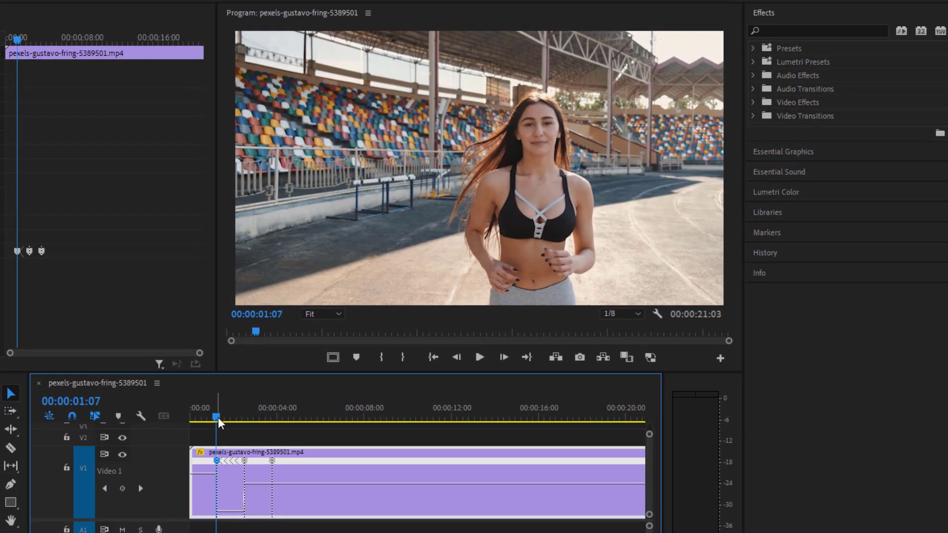
- Preview the reverse from the start and park the playhead at 00:00:04:21
{"action": "left_click_drag", "start_coordinate": [220, 422], "coordinate": [191, 422]}
{"action": "key", "text": "space"}
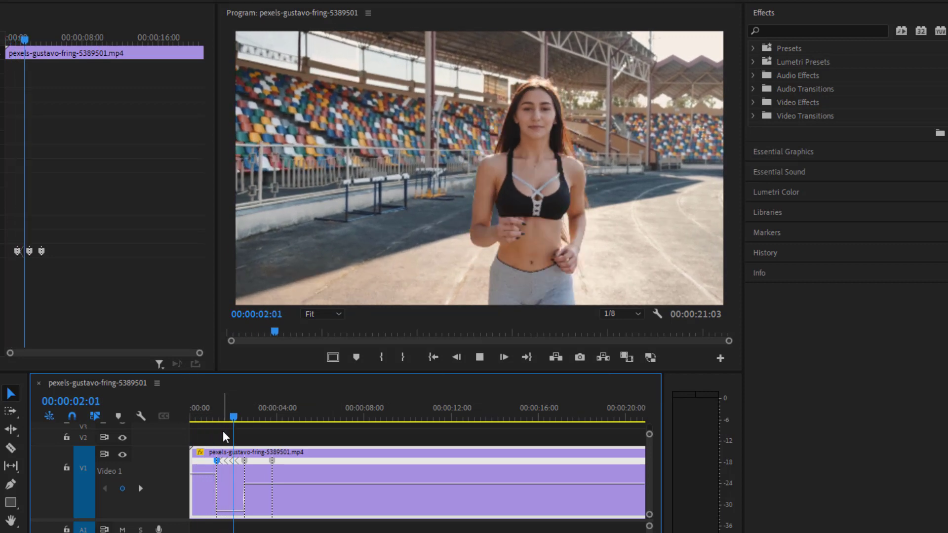
{"action": "left_click", "coordinate": [307, 422]}
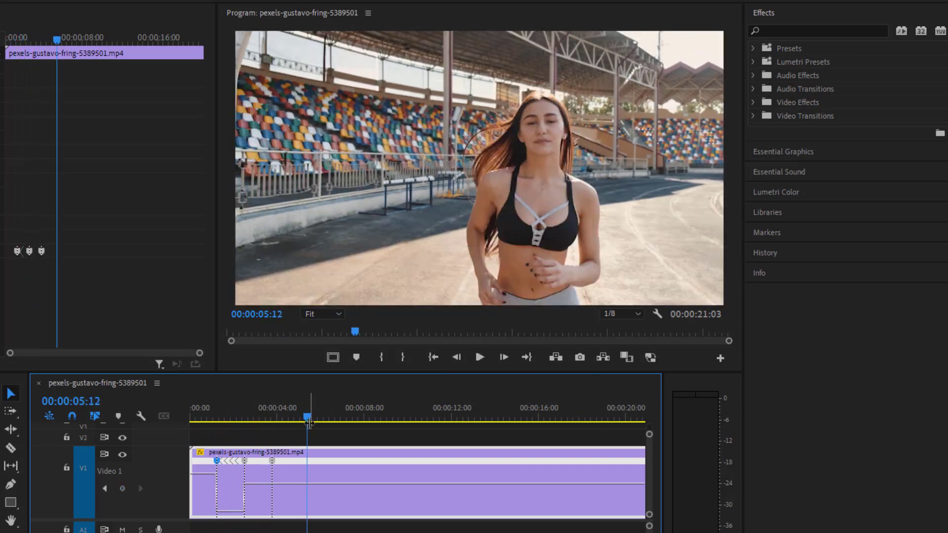
{"action": "left_click_drag", "start_coordinate": [307, 416], "coordinate": [293, 416]}
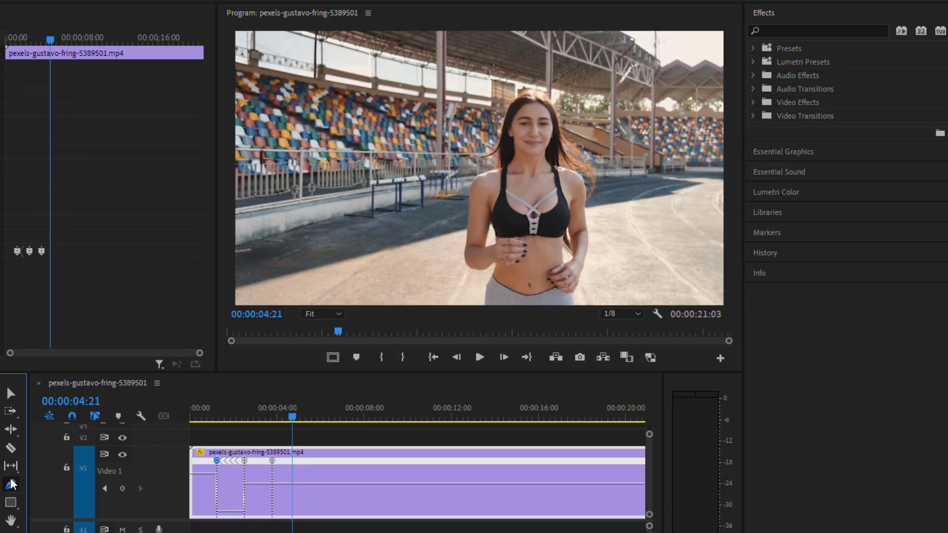
- Add another speed keyframe and raise the speed after it to 120%
{"action": "left_click", "coordinate": [294, 490]}
{"action": "key", "text": "v"}
{"action": "left_click", "coordinate": [328, 421]}
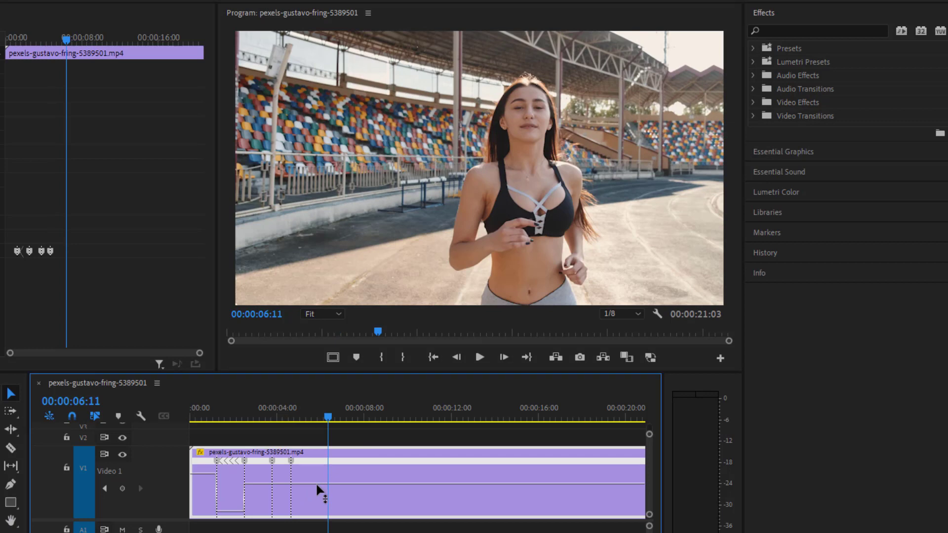
{"action": "left_click_drag", "start_coordinate": [315, 485], "coordinate": [315, 470]}
- Play the sequence from the start to review the faster section
{"action": "left_click_drag", "start_coordinate": [328, 426], "coordinate": [191, 421]}
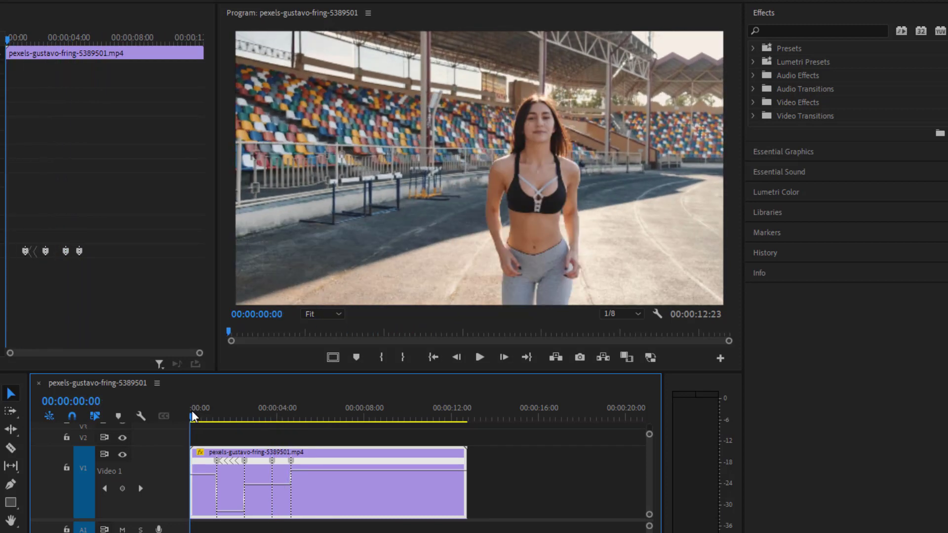
{"action": "key", "text": "space"}
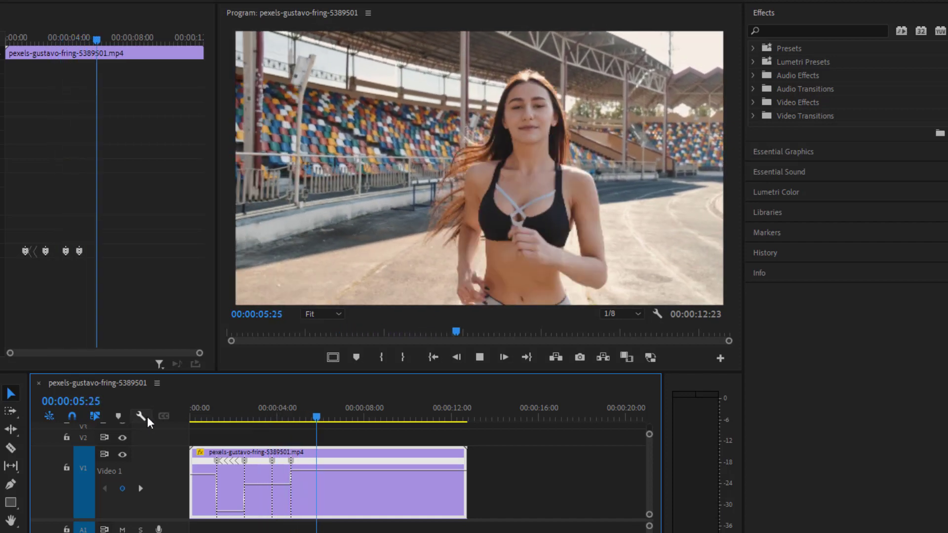
{"action": "key", "text": "space"}
- Add a speed keyframe at the playhead and Ctrl-drag it into a second reverse section
{"action": "left_click", "coordinate": [11, 485]}
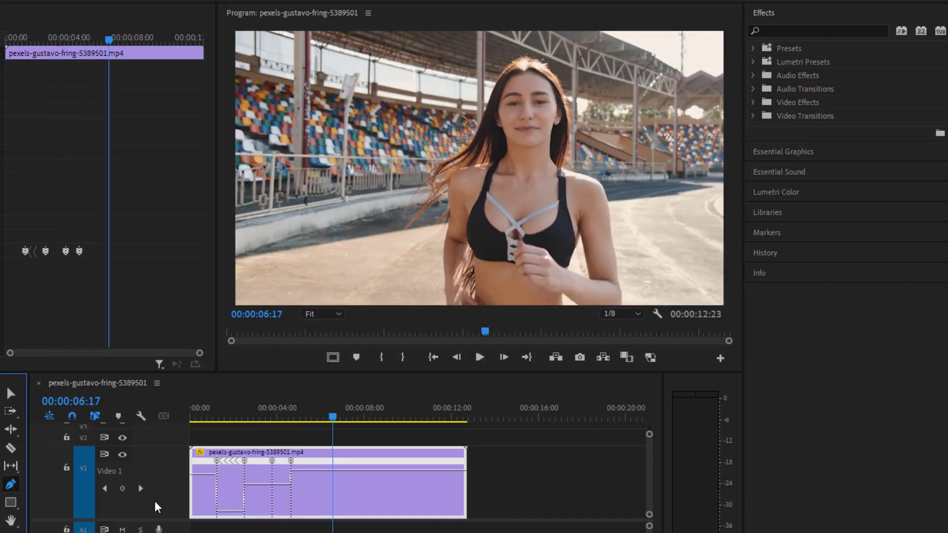
{"action": "left_click", "coordinate": [334, 473]}
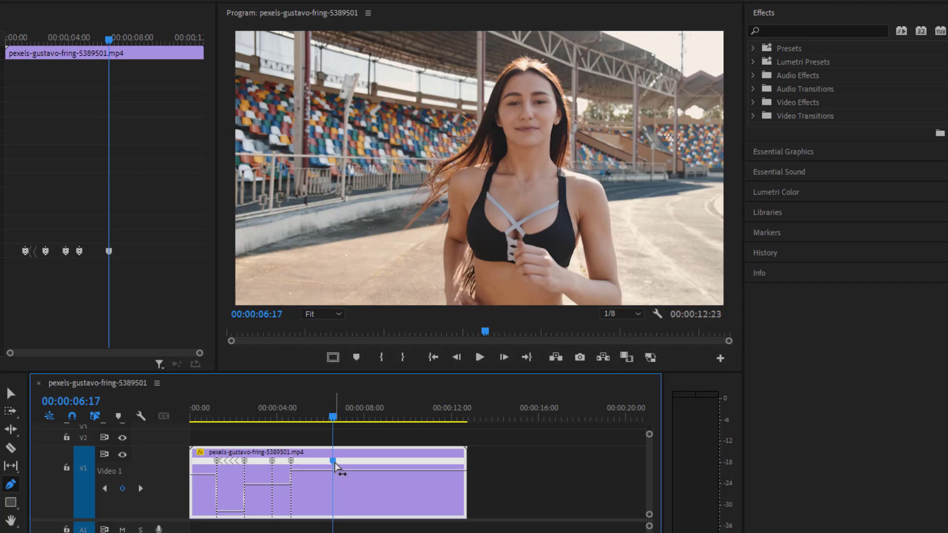
{"action": "left_click_drag", "start_coordinate": [338, 461], "coordinate": [370, 462]}
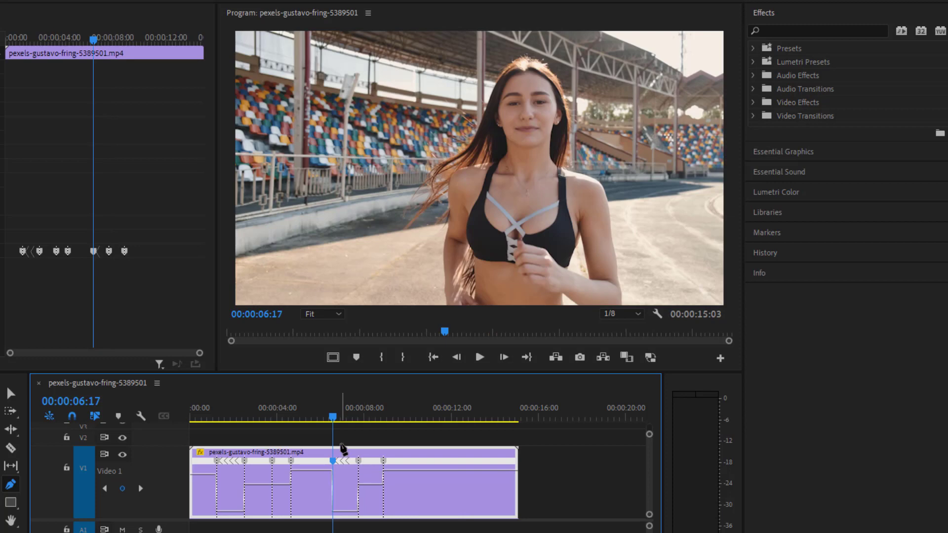
- Play back from around four seconds to preview the second reverse, then return to Selection
{"action": "left_click_drag", "start_coordinate": [337, 423], "coordinate": [300, 423]}
{"action": "key", "text": "space"}
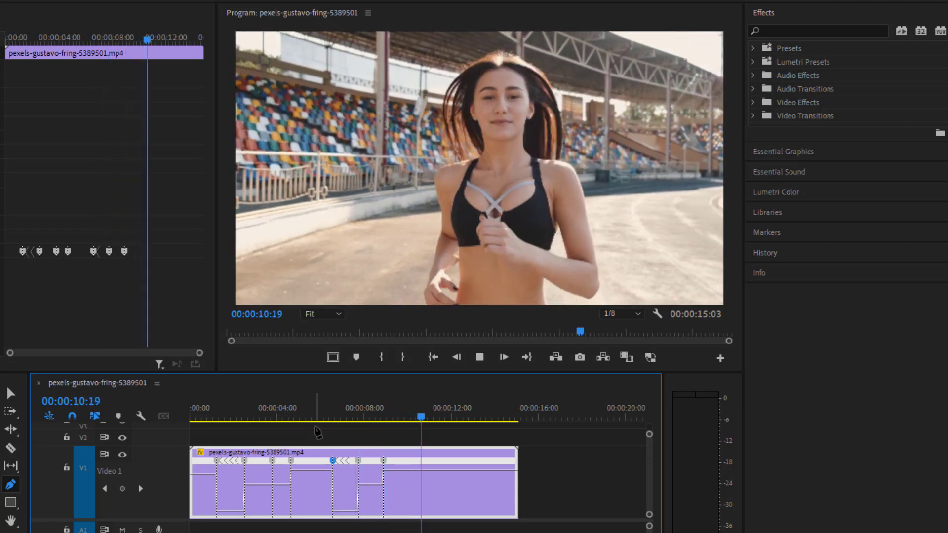
{"action": "key", "text": "space"}
{"action": "left_click", "coordinate": [11, 393]}
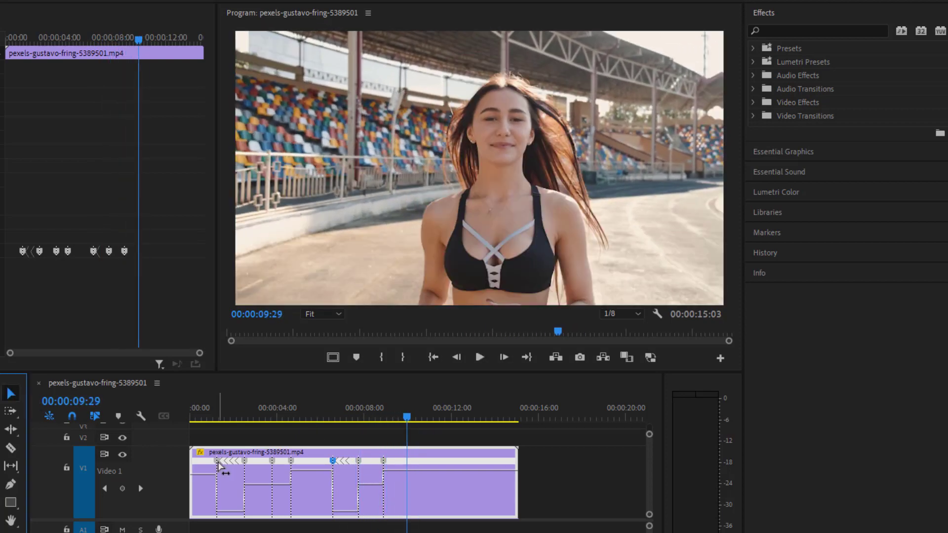
- Split the first speed keyframe into a gradual ramp and widen its transition
{"action": "left_click_drag", "start_coordinate": [220, 461], "coordinate": [222, 465]}
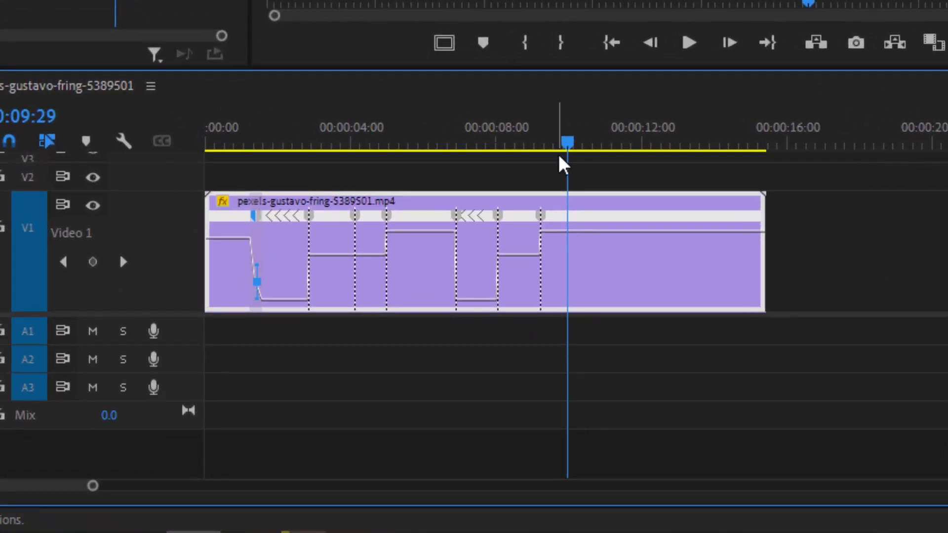
{"action": "left_click", "coordinate": [548, 149]}
{"action": "left_click_drag", "start_coordinate": [405, 148], "coordinate": [256, 148]}
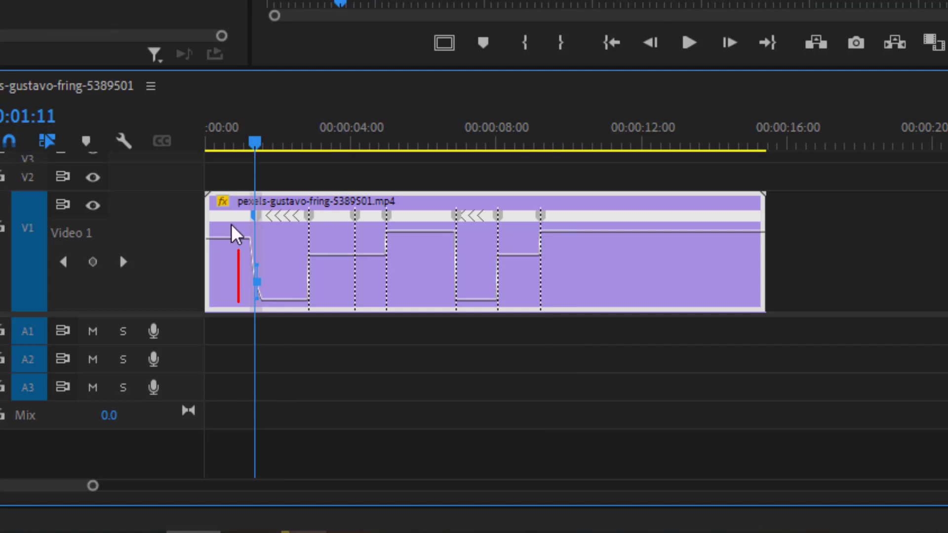
{"action": "left_click_drag", "start_coordinate": [91, 487], "coordinate": [65, 487]}
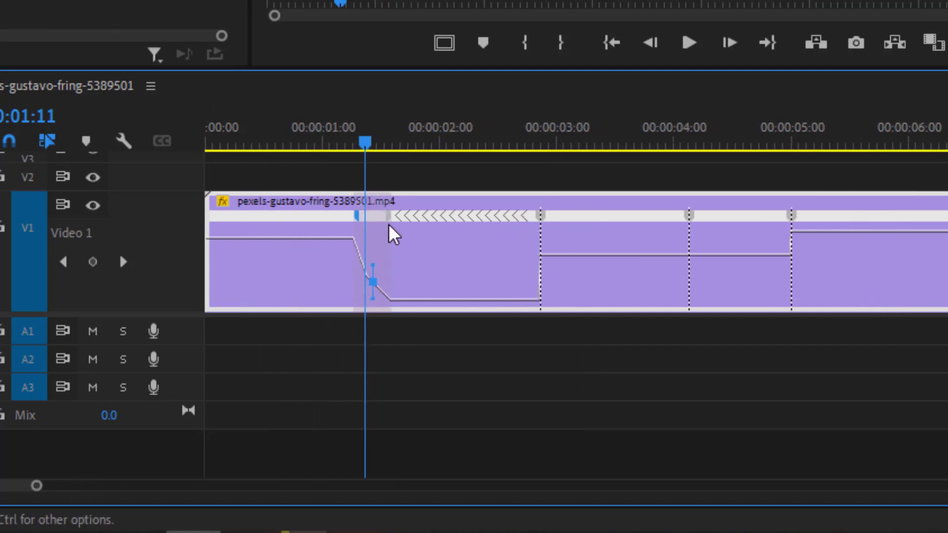
{"action": "left_click_drag", "start_coordinate": [390, 216], "coordinate": [424, 216]}
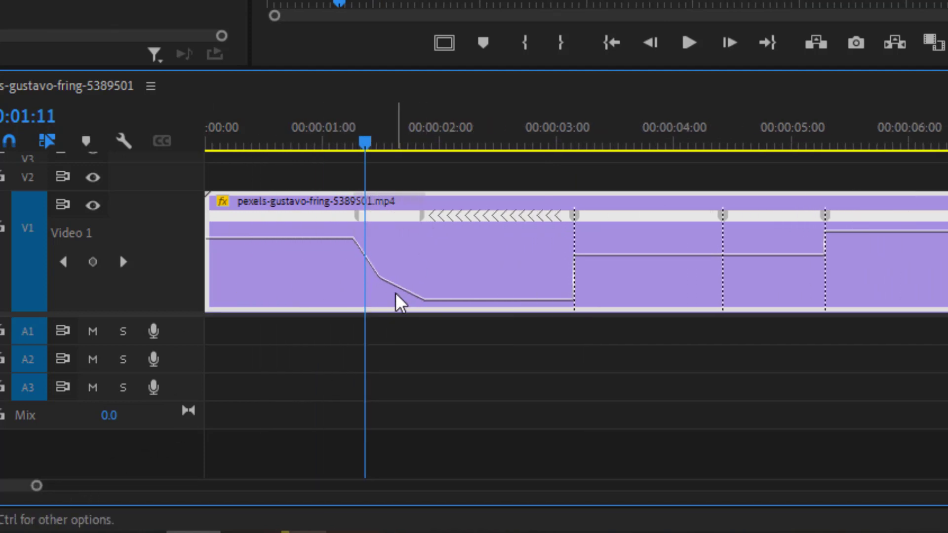
- Bend the first ramp into a smooth Bezier curve and play it back
{"action": "left_click", "coordinate": [425, 222]}
{"action": "left_click_drag", "start_coordinate": [392, 279], "coordinate": [381, 267]}
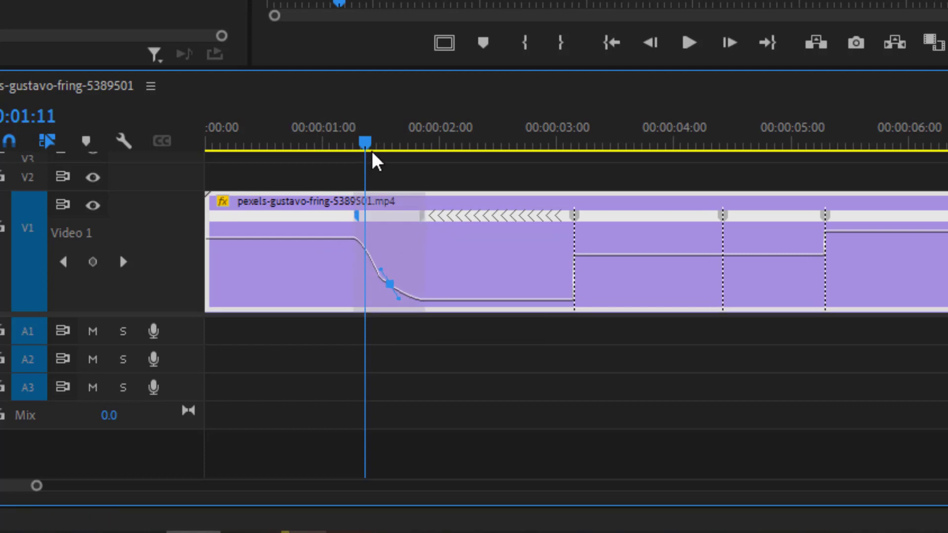
{"action": "left_click", "coordinate": [324, 151]}
{"action": "key", "text": "space"}
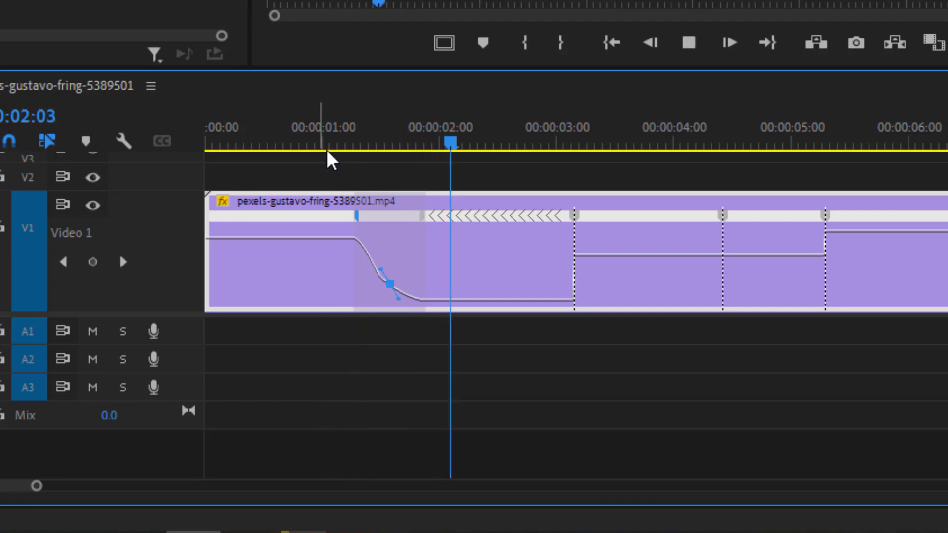
{"action": "key", "text": "space"}
- Split the keyframe ending the first reverse section into a gradual ramp and preview it
{"action": "left_click", "coordinate": [575, 216]}
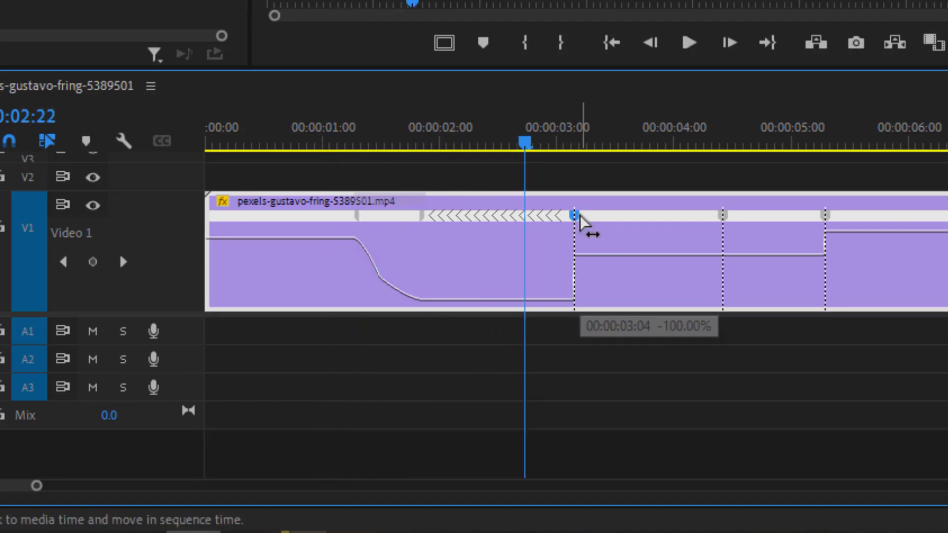
{"action": "left_click_drag", "start_coordinate": [582, 218], "coordinate": [615, 219]}
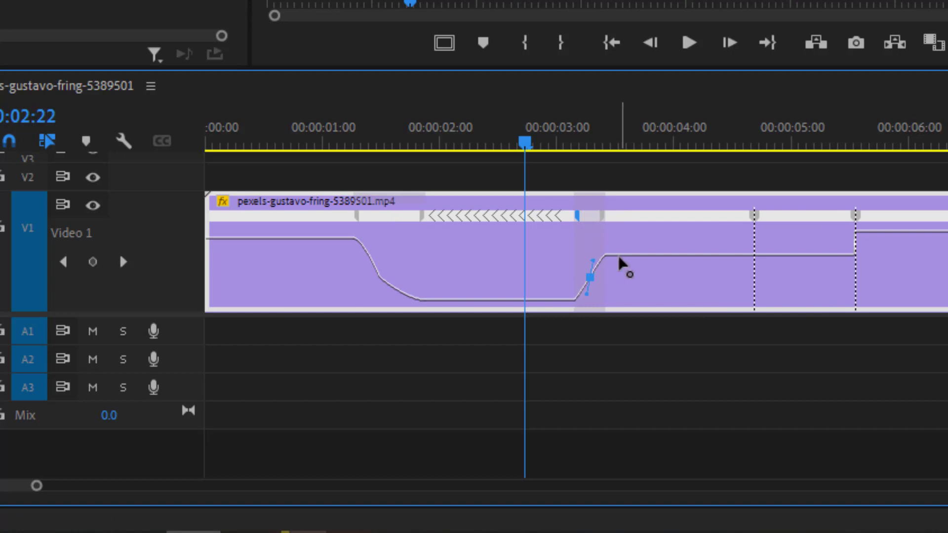
{"action": "key", "text": "space"}
{"action": "key", "text": "space"}
{"action": "left_click_drag", "start_coordinate": [14, 488], "coordinate": [26, 491]}
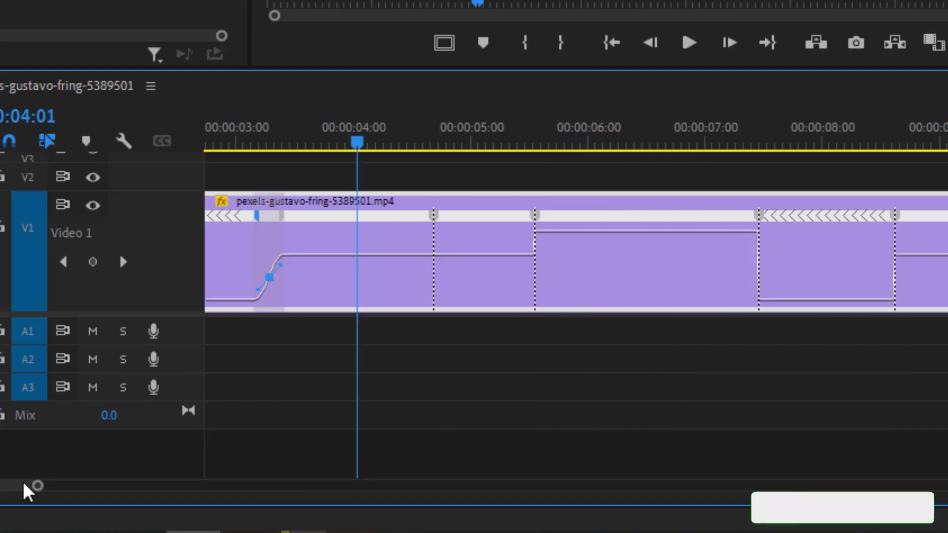
- Ramp gradually into and out of the second reverse section and ease the final speed change
{"action": "left_click_drag", "start_coordinate": [438, 217], "coordinate": [463, 217]}
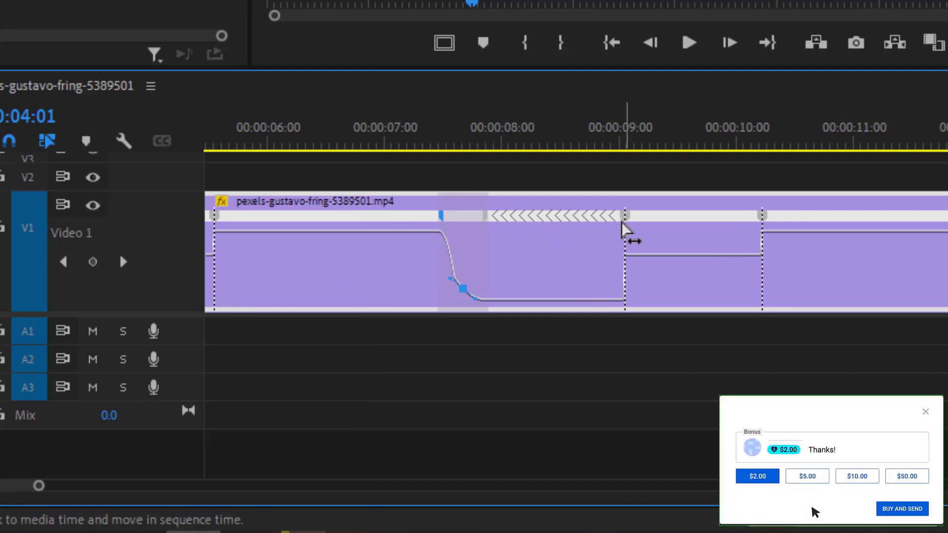
{"action": "left_click_drag", "start_coordinate": [627, 216], "coordinate": [670, 222]}
{"action": "key", "text": "space"}
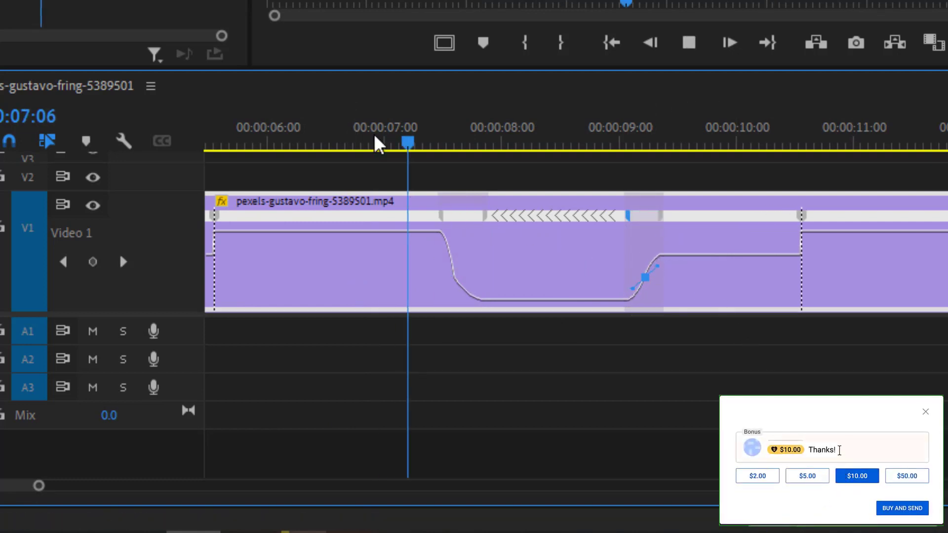
{"action": "scroll", "coordinate": [39, 485], "scroll_direction": "down", "scroll_amount": 3}
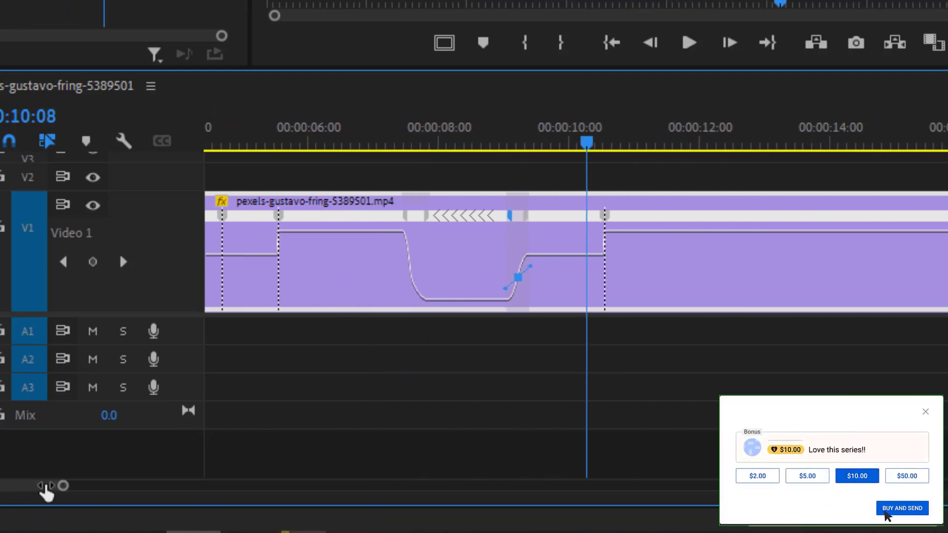
{"action": "key", "text": "space"}
{"action": "left_click_drag", "start_coordinate": [606, 217], "coordinate": [634, 243]}
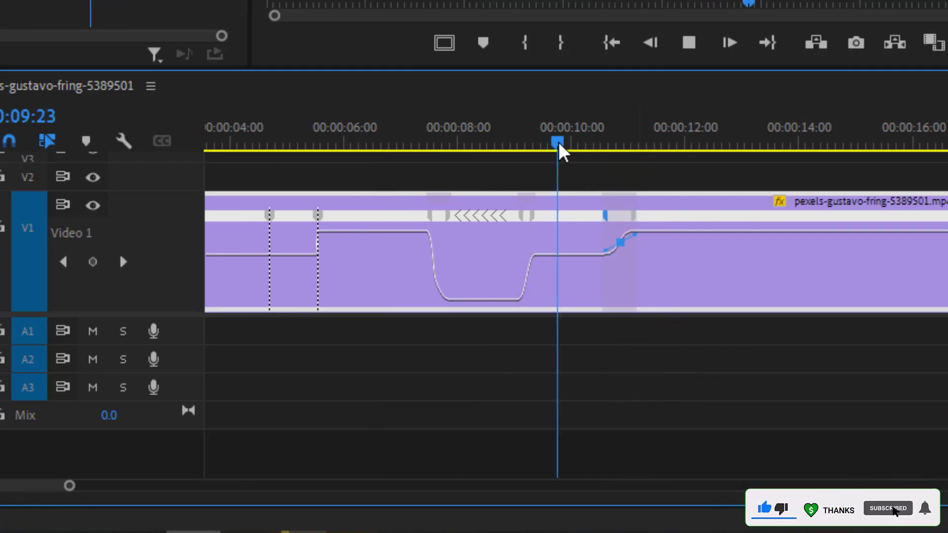
{"action": "scroll", "coordinate": [89, 481], "scroll_direction": "down", "scroll_amount": 3}
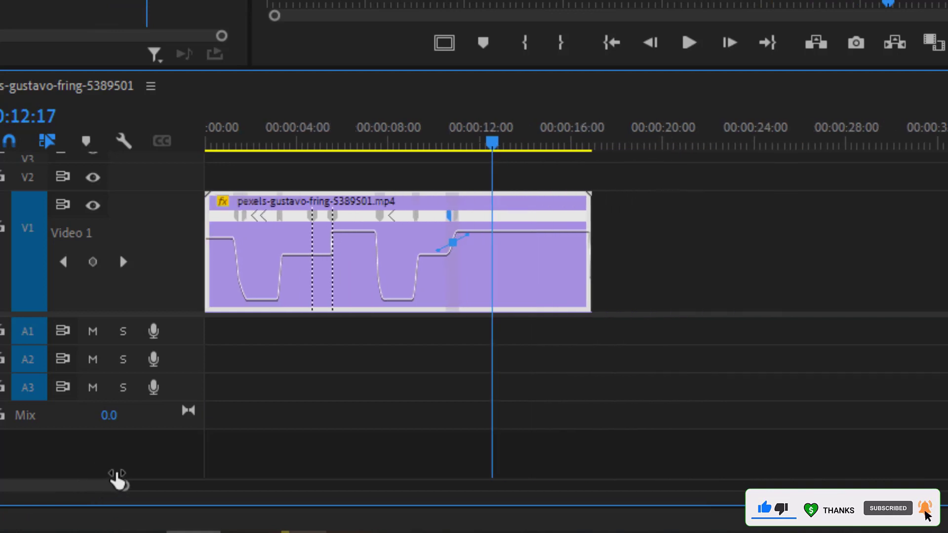